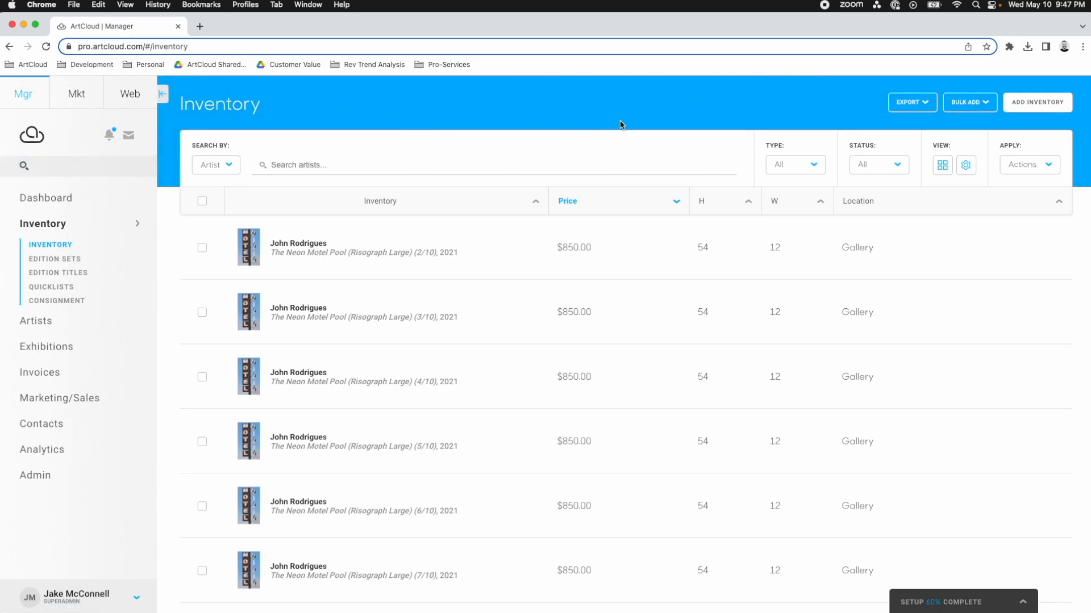
Add a new inventory item and upload the motel sign photo as its image
left_click(1048, 108)
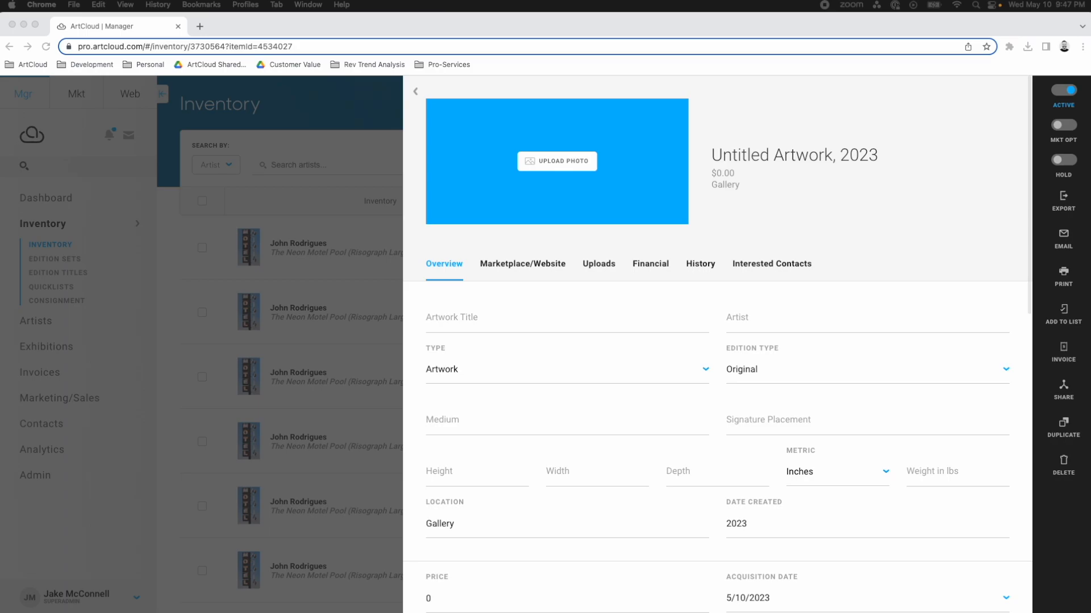
left_click_drag(165, 612, 560, 163)
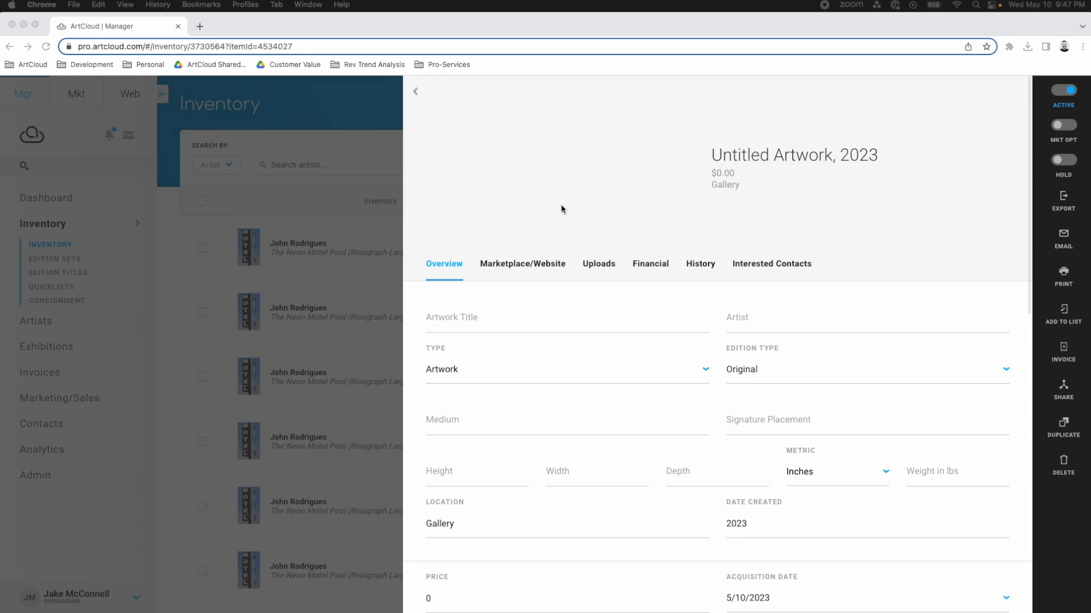
Title the new artwork "The Neon Motel Pool (Lithograph Small)"
left_click(450, 316)
left_click(453, 322)
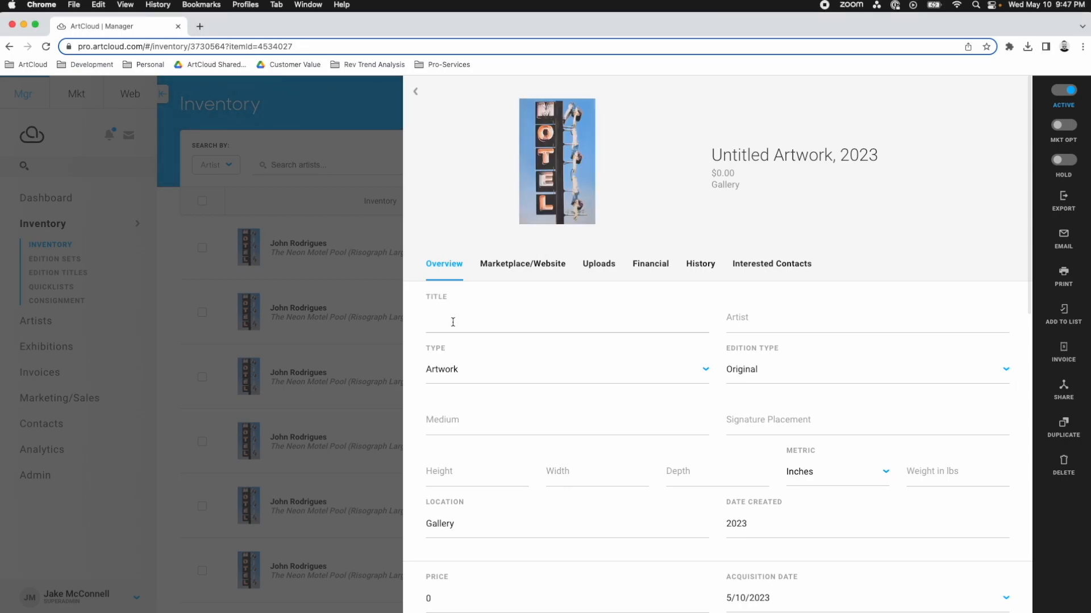
type("The N")
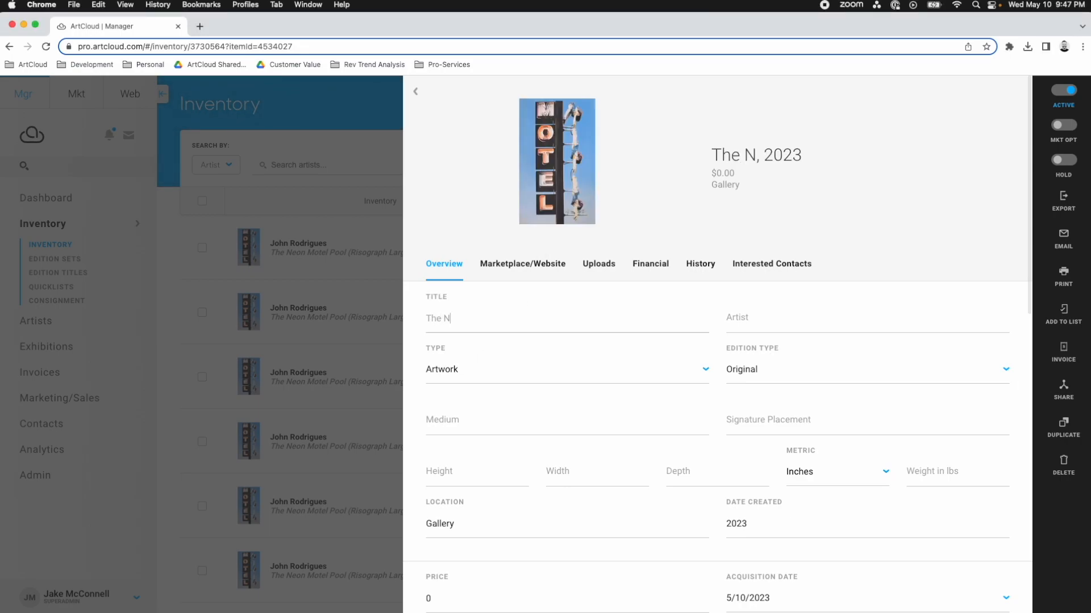
type("eon Motel Pool")
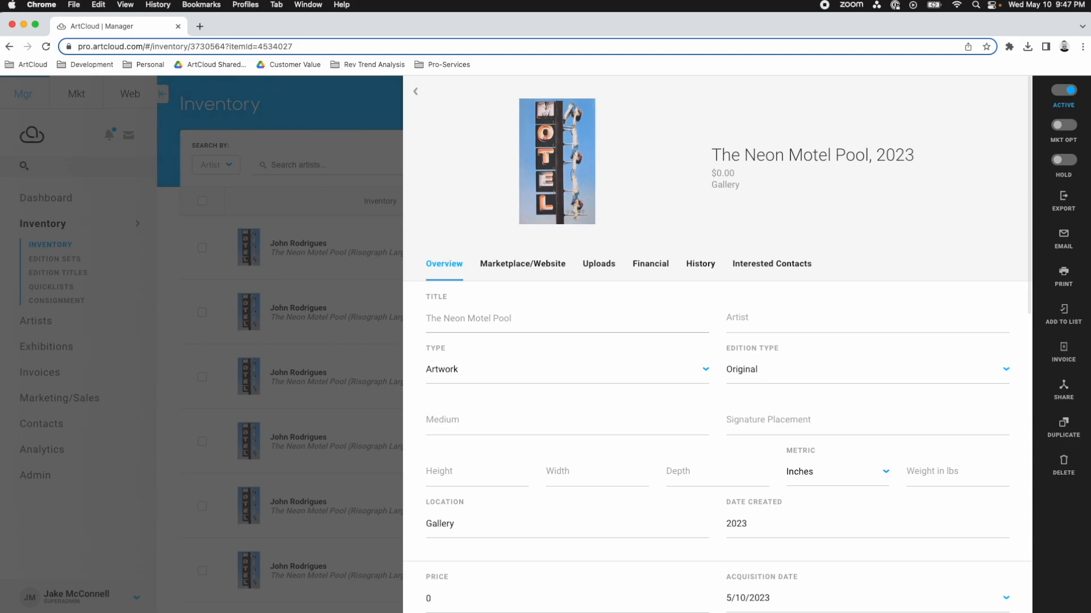
type("(Litho")
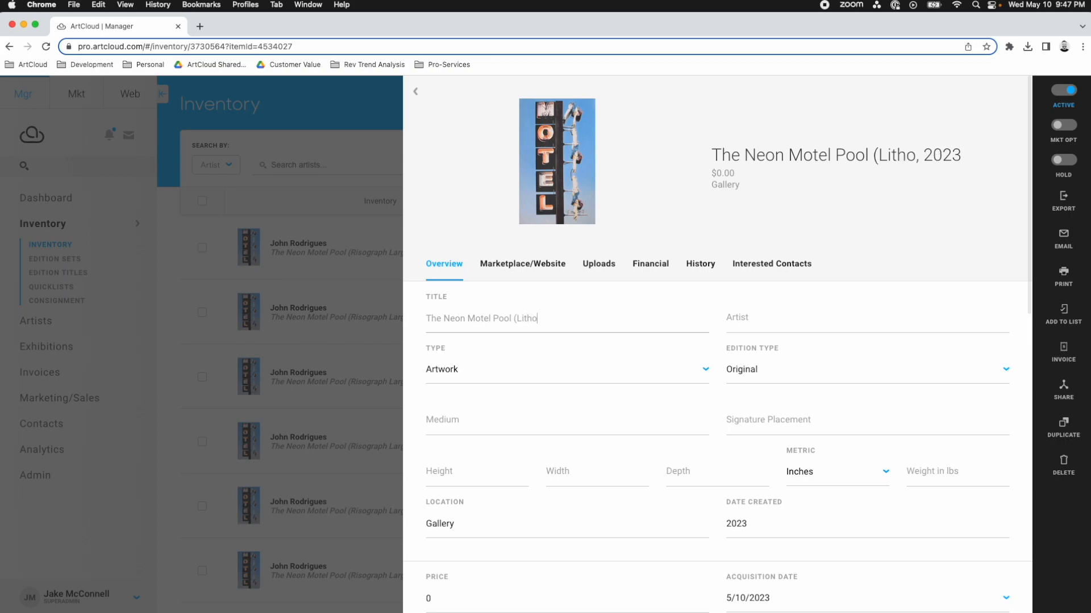
type("graph Small)")
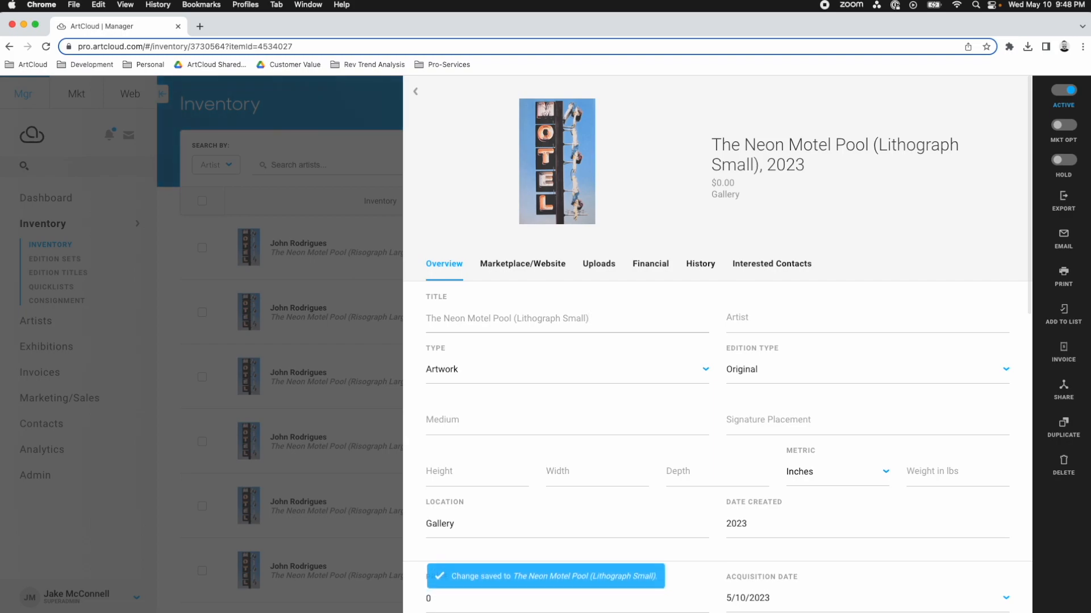
Assign the suggested existing artist to the artwork and set its medium to Lithograph on Paper
left_click(781, 321)
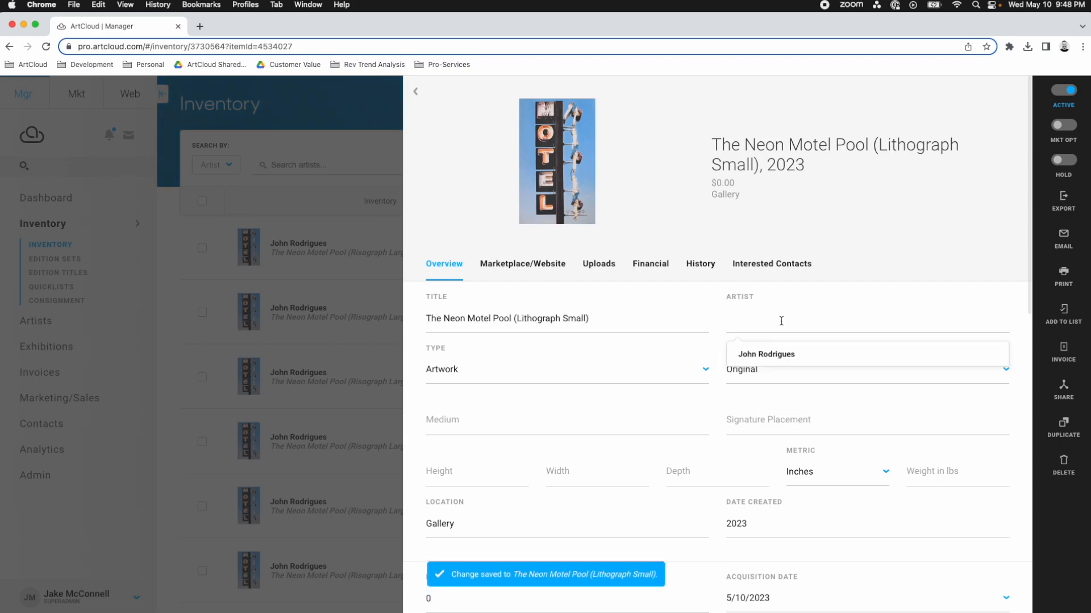
left_click(776, 357)
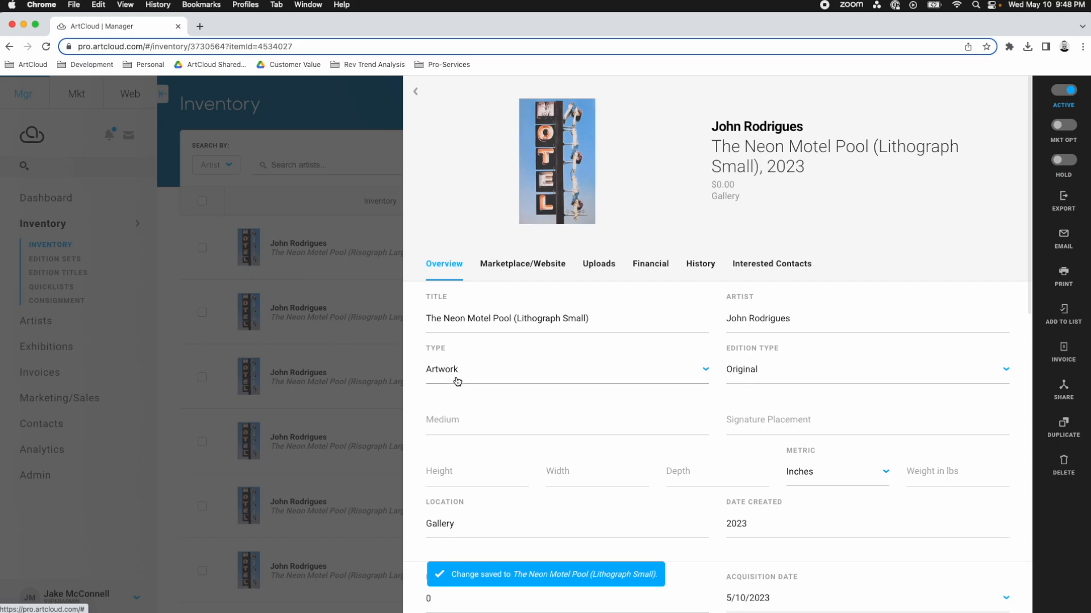
left_click(461, 427)
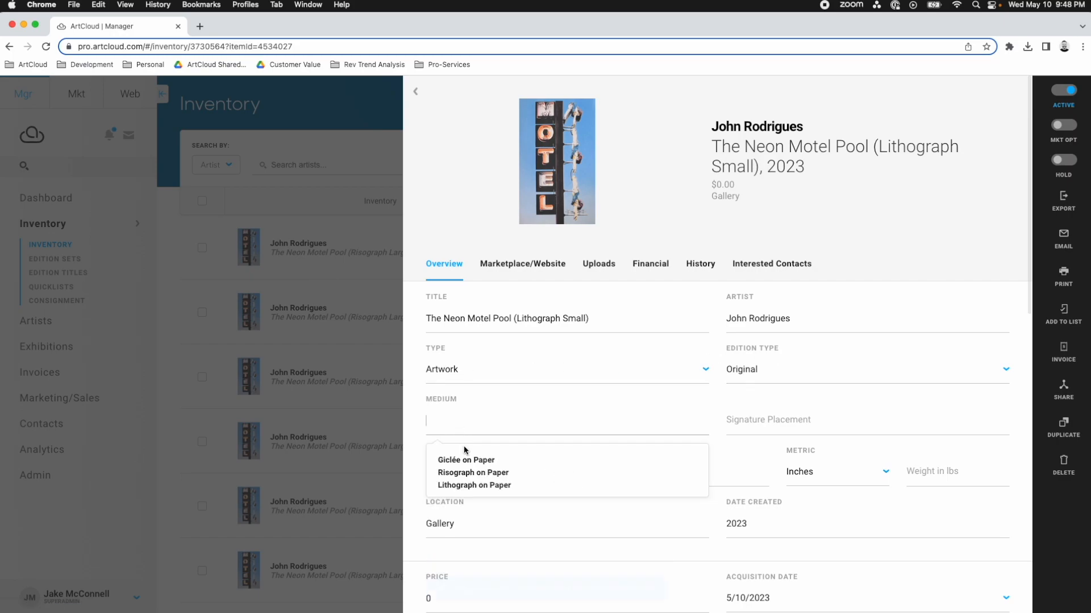
left_click(471, 487)
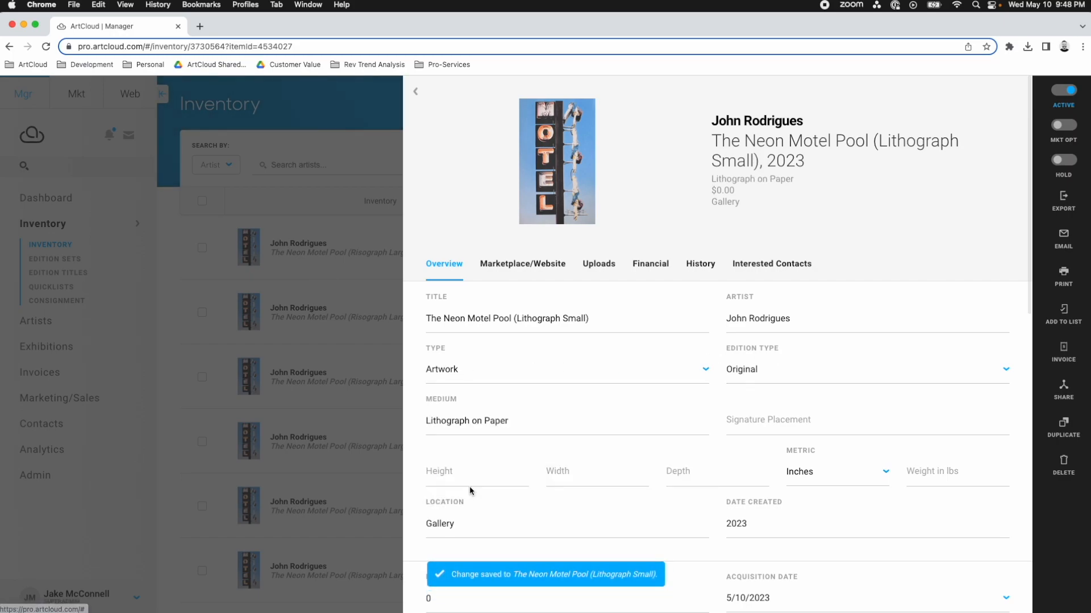
Set the artwork's width to 6 inches and its height to 18 inches
left_click(579, 477)
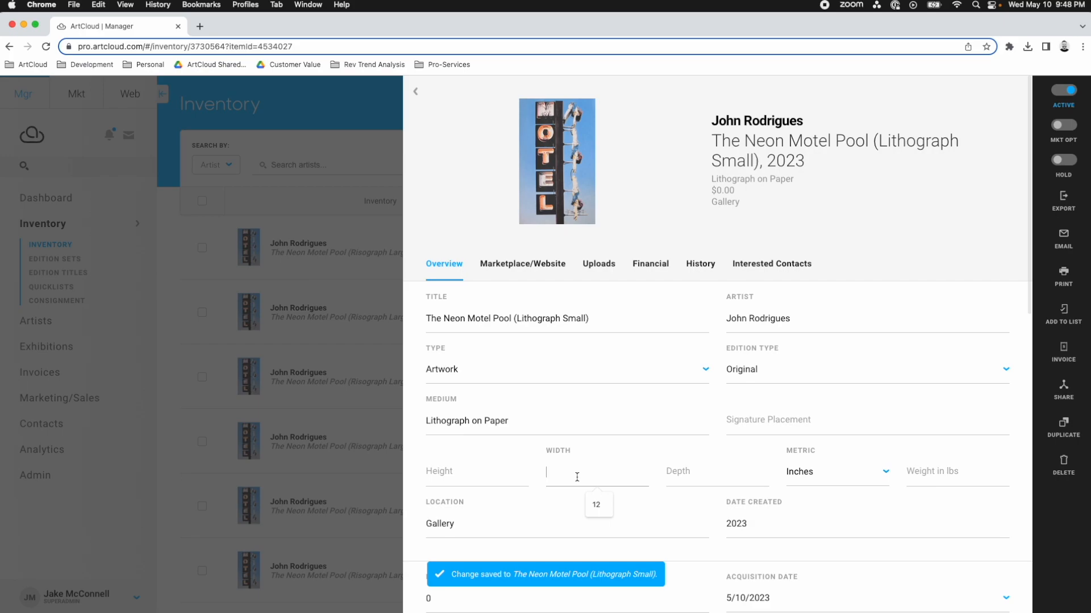
type("6")
left_click(456, 473)
type("18")
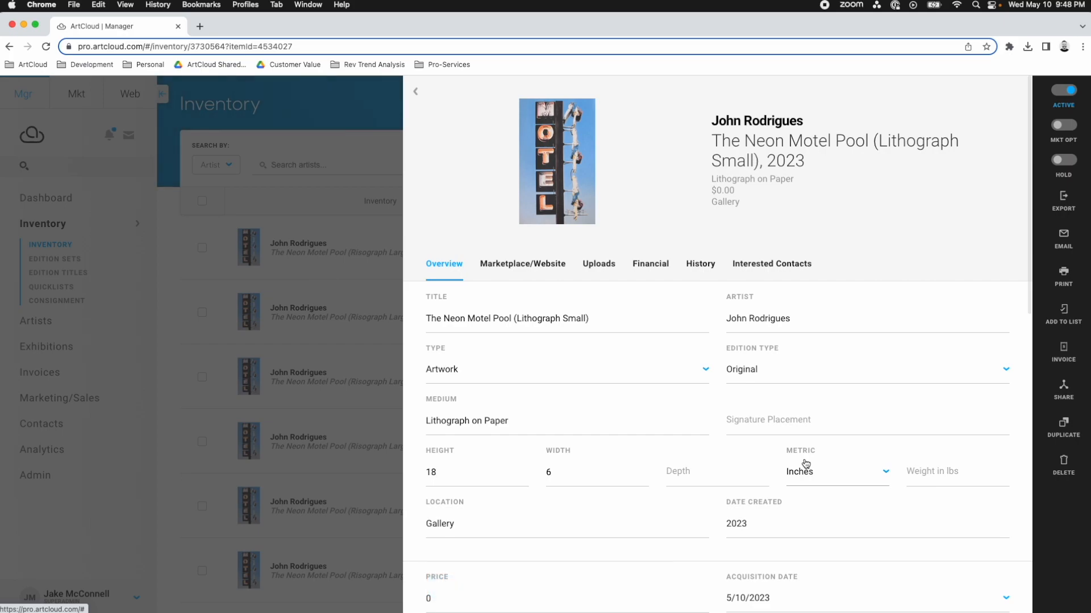
Set the artwork's date created to 2021 and its price to 400
left_click(754, 524)
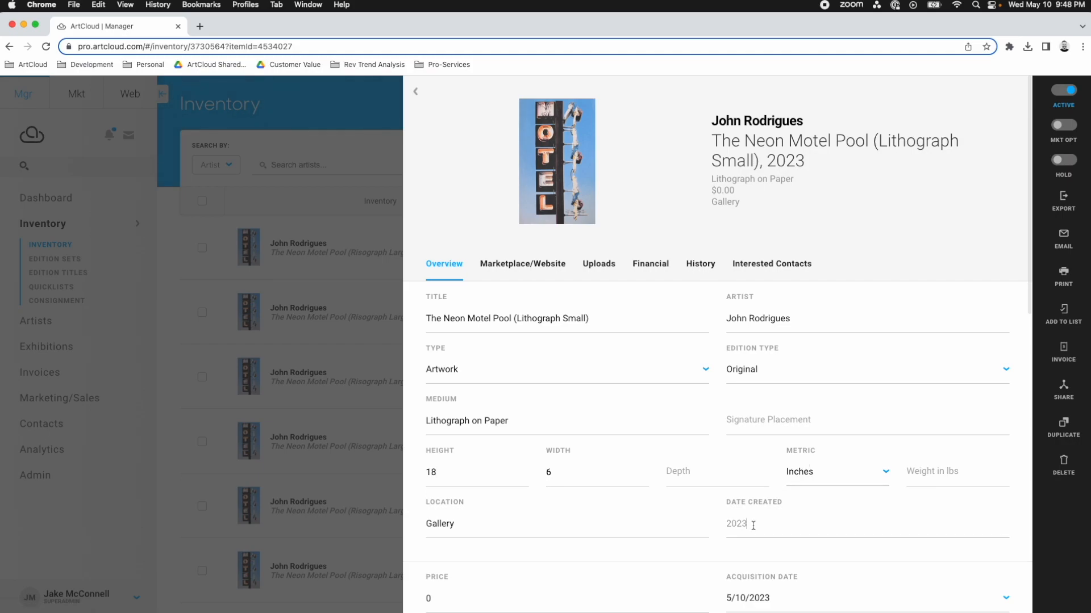
key("BackSpace")
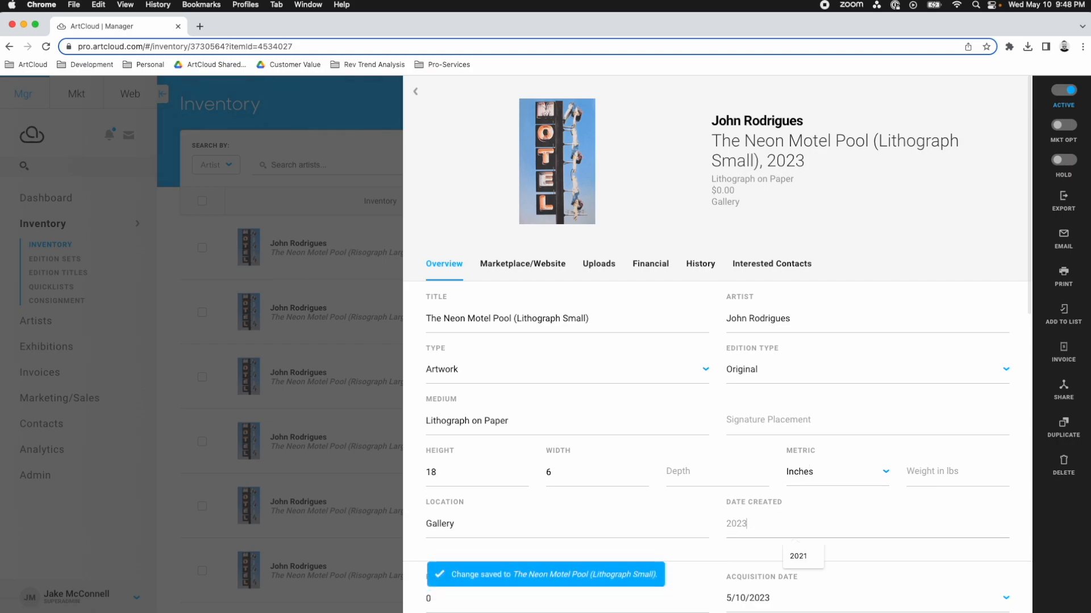
type("1")
left_click(490, 526)
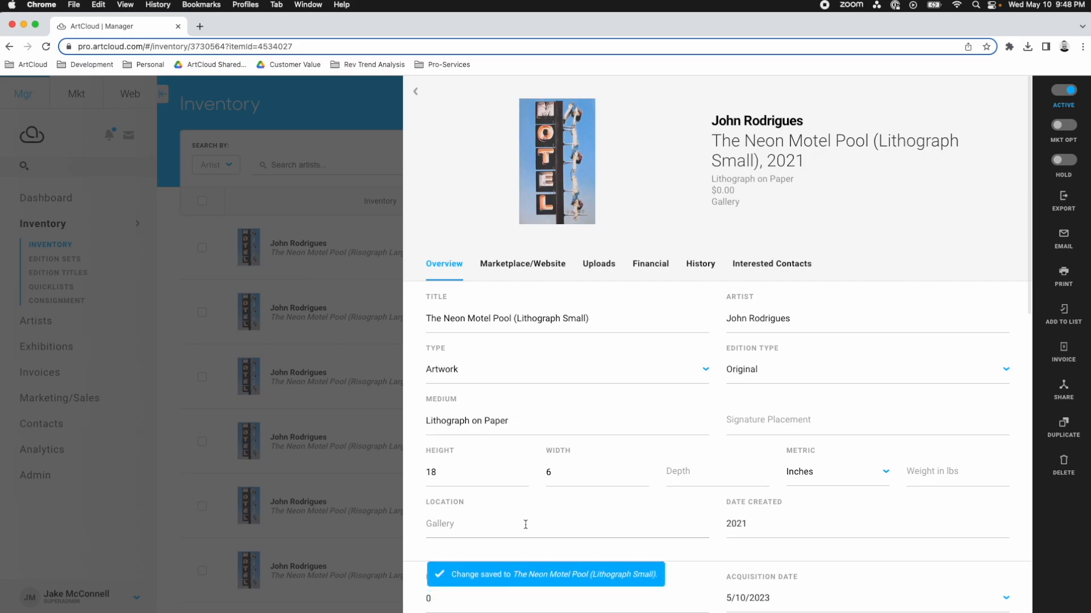
scroll(525, 525, "down", 1)
scroll(526, 525, "down", 3)
left_click(503, 524)
type("4")
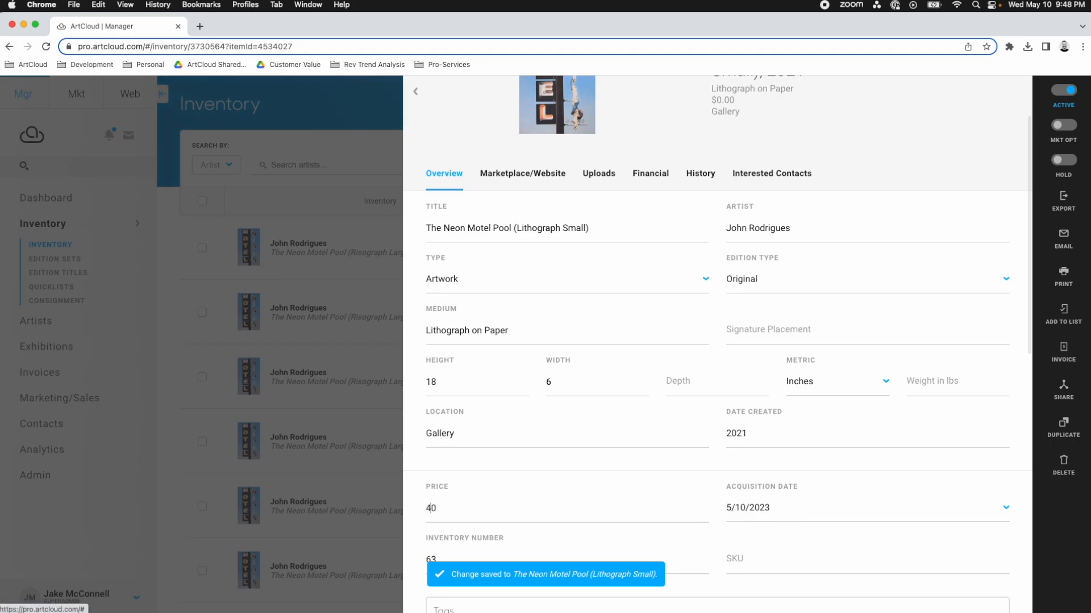
type("0")
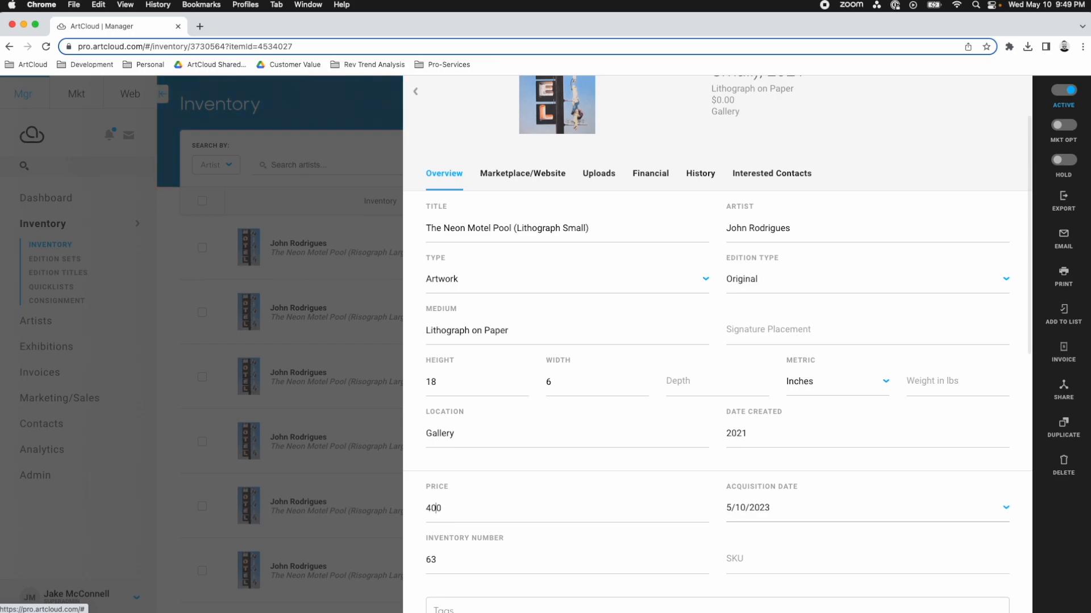
Make the artwork a Limited edition with an edition count of 10 and edition number 1
left_click(754, 287)
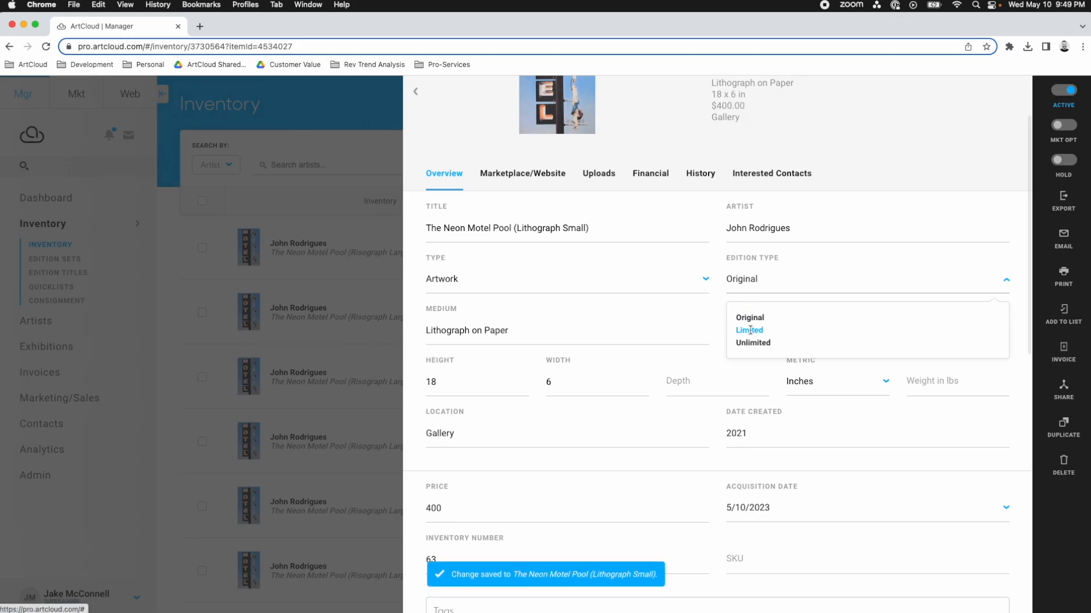
left_click(749, 331)
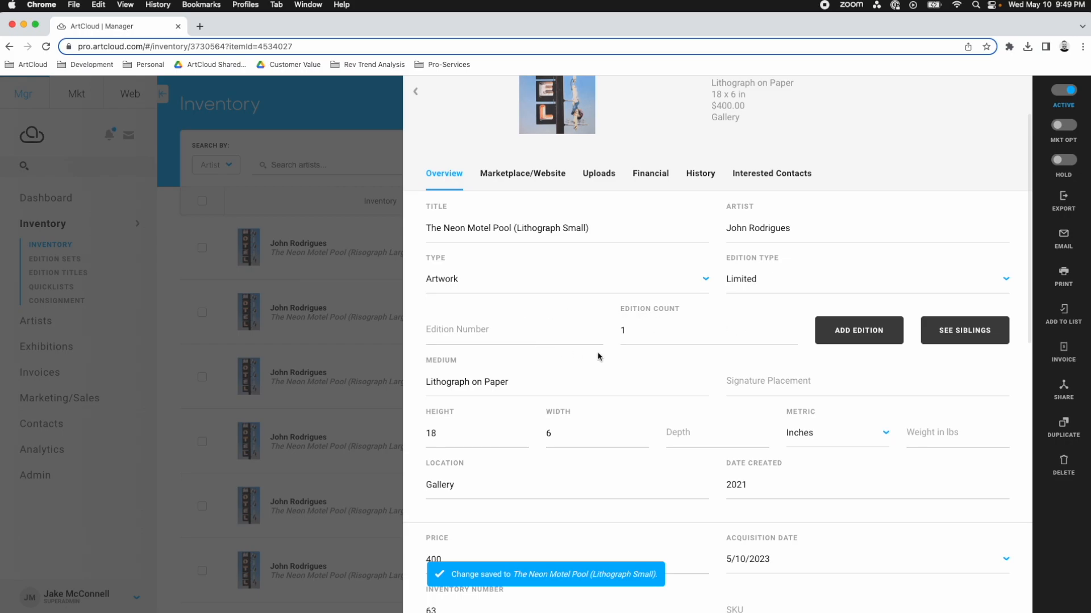
left_click(634, 329)
type("0")
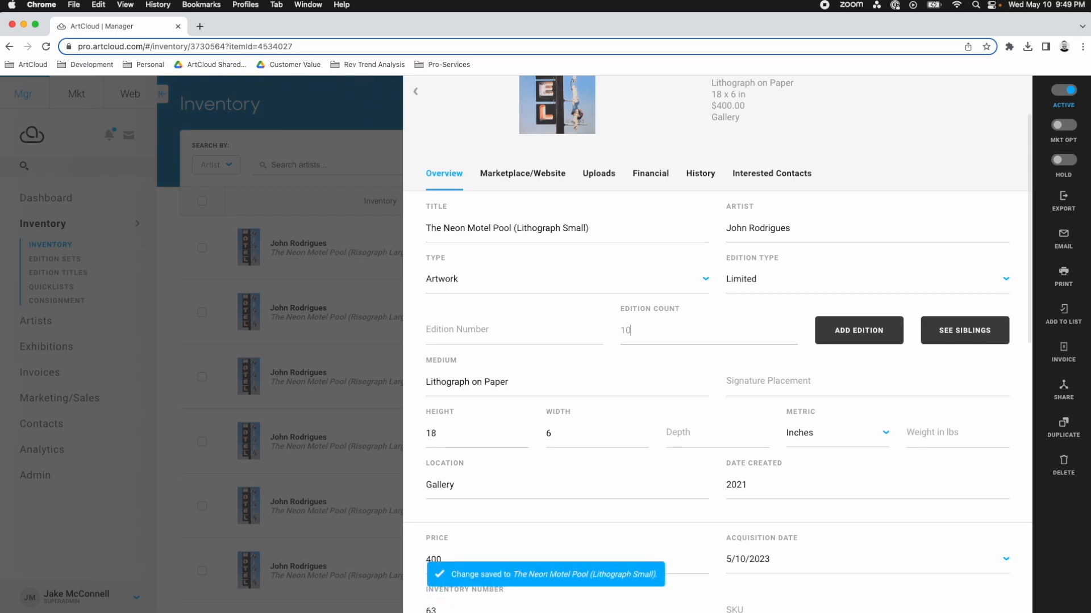
left_click(442, 337)
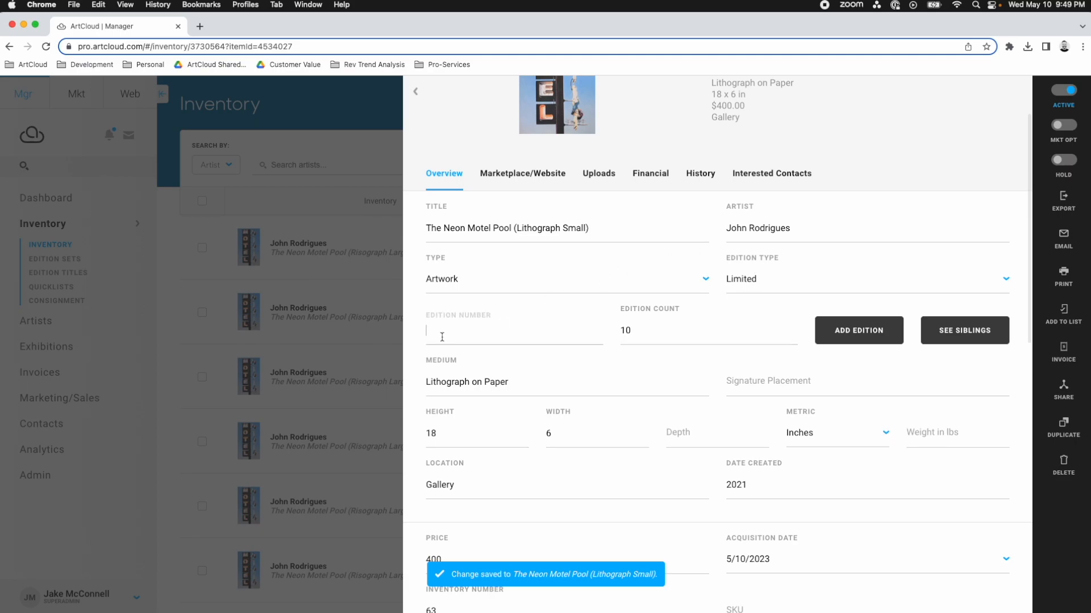
type("1")
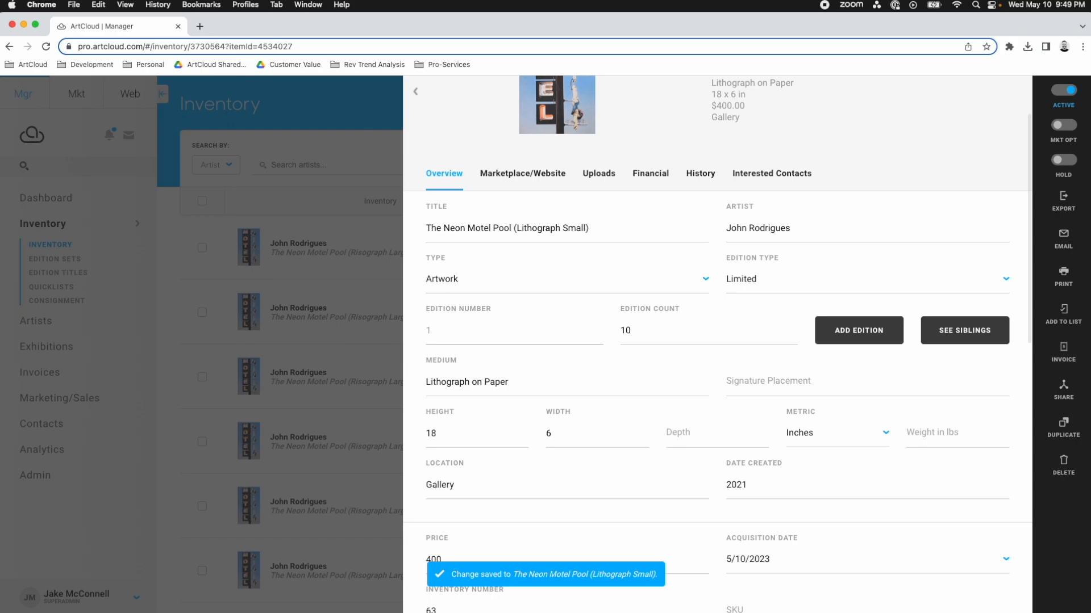
Add another edition of this artwork and open the edition set to view its list of editions
left_click(837, 341)
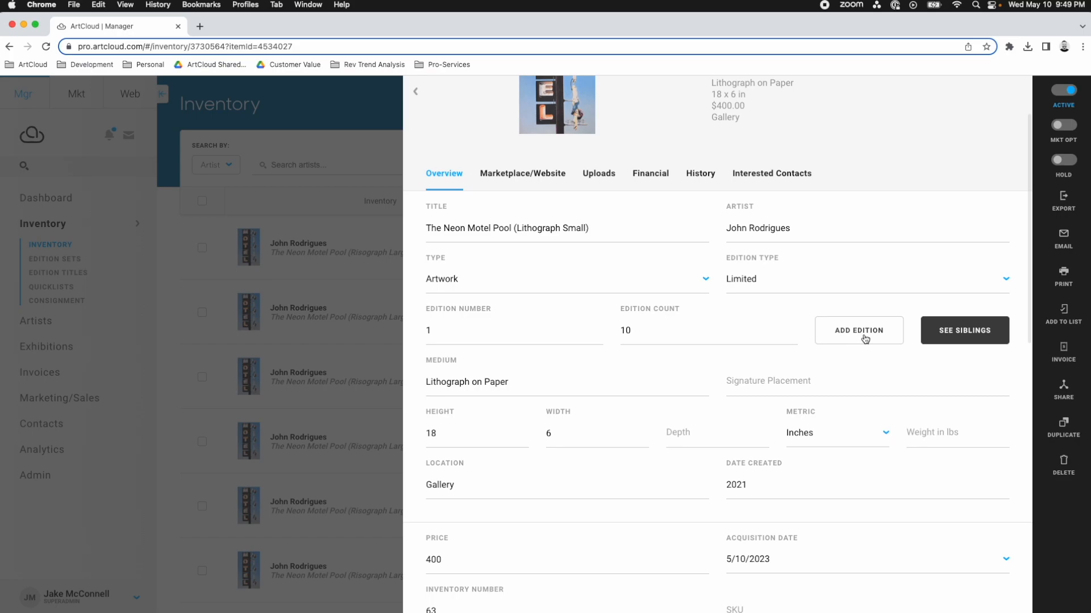
left_click(855, 330)
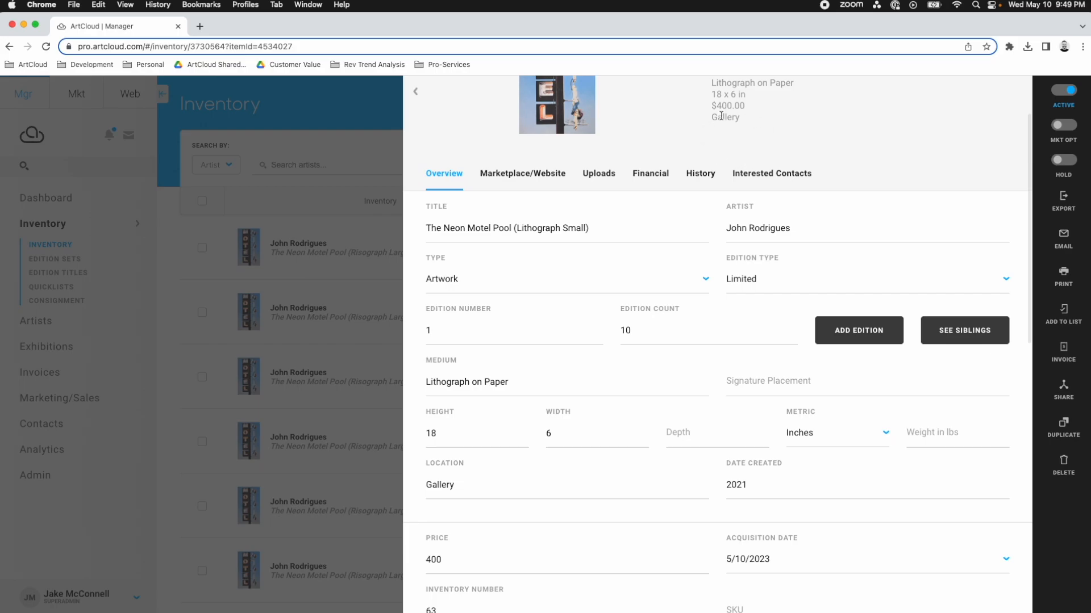
left_click(853, 341)
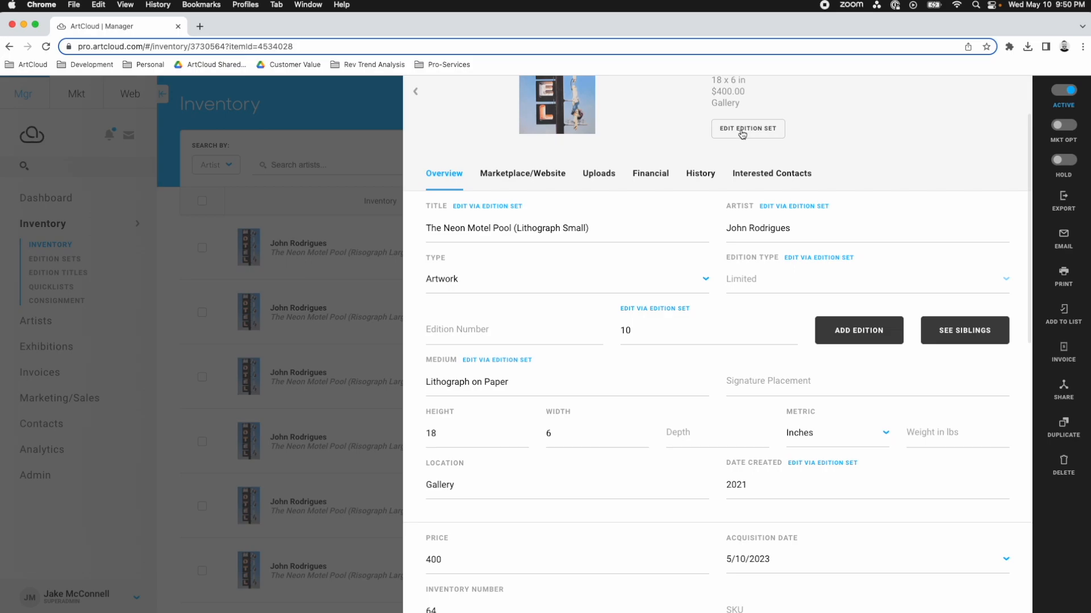
left_click(742, 131)
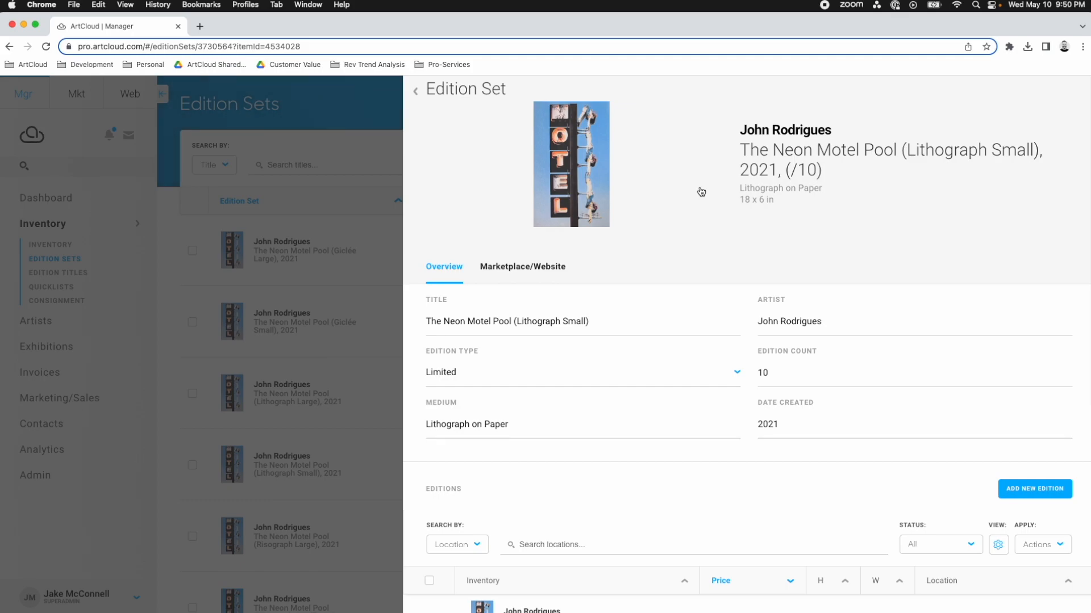
scroll(701, 192, "down", 3)
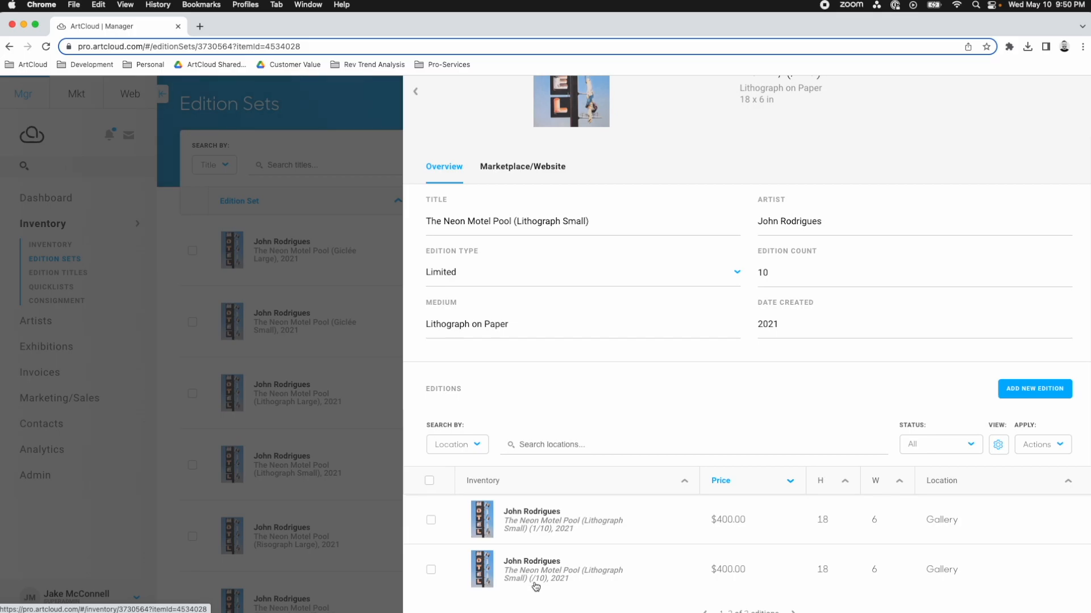
scroll(536, 586, "up", 1)
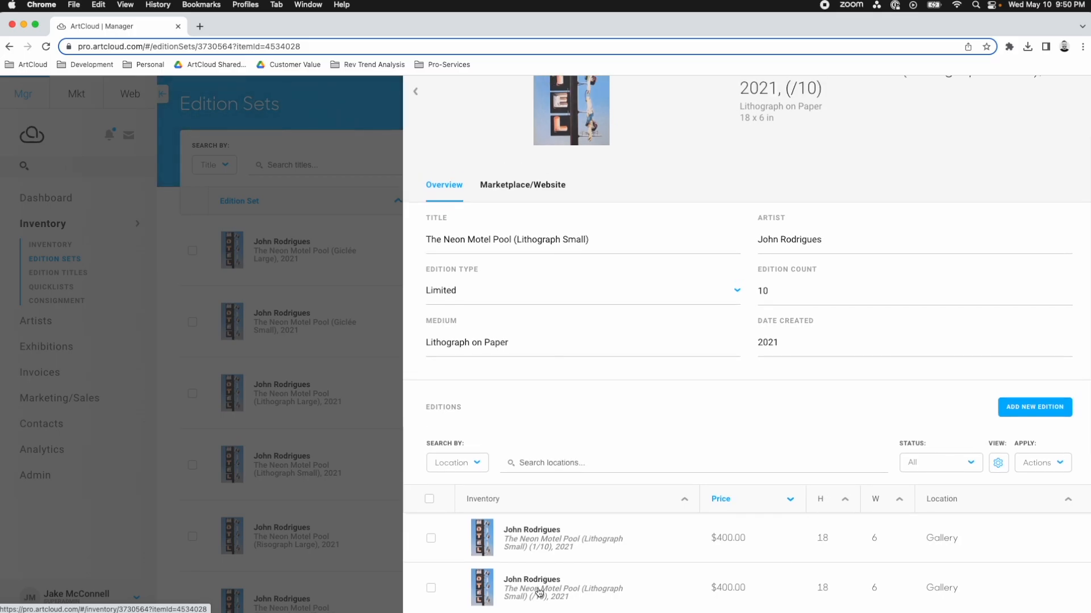
scroll(537, 587, "down", 1)
Open the unnumbered edition from the set's list and set its edition number to 2
left_click(547, 568)
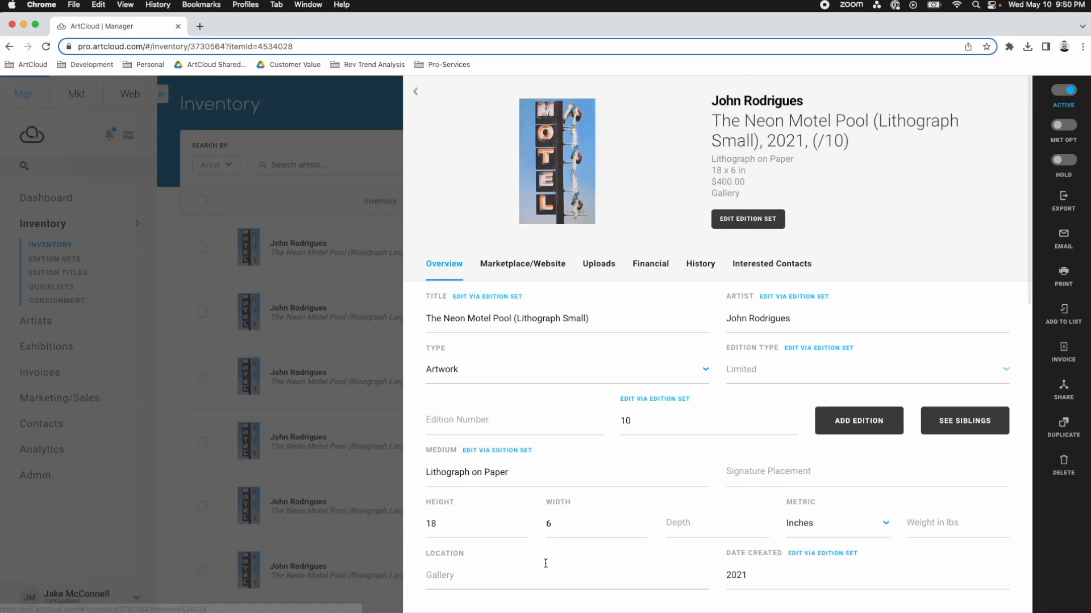
left_click(457, 422)
type("2")
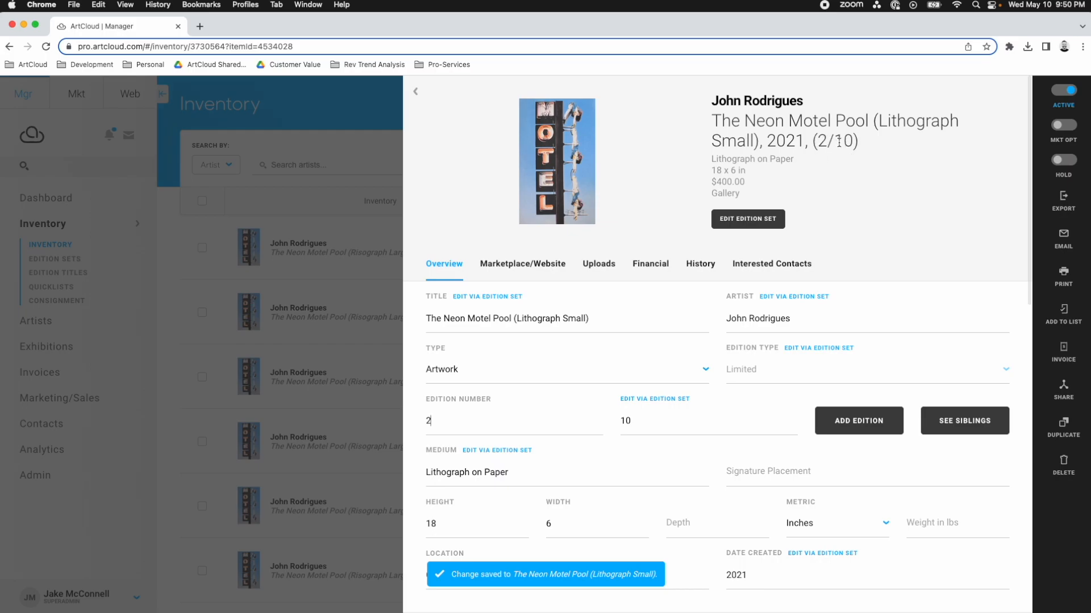
Add a new edition from the edition set with edition number 3, and return to the set's edition list
left_click(757, 222)
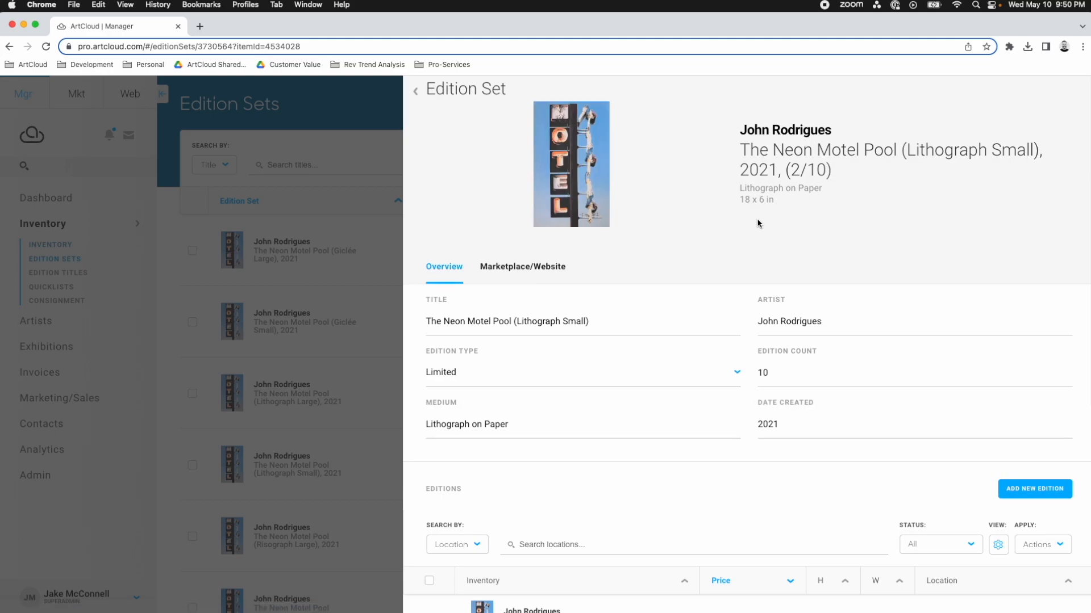
scroll(729, 373, "down", 3)
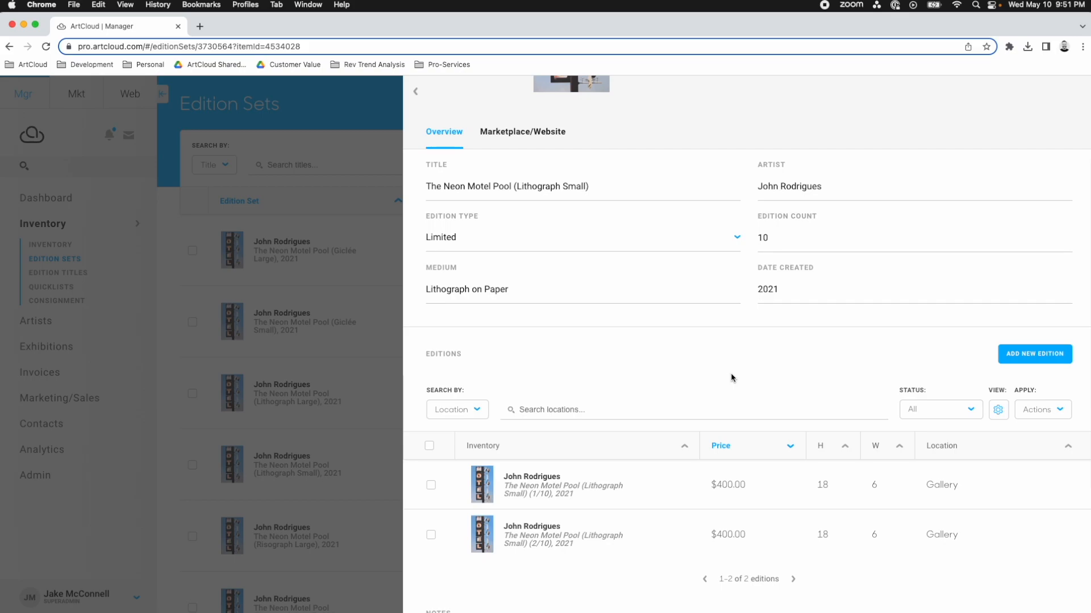
left_click(1036, 360)
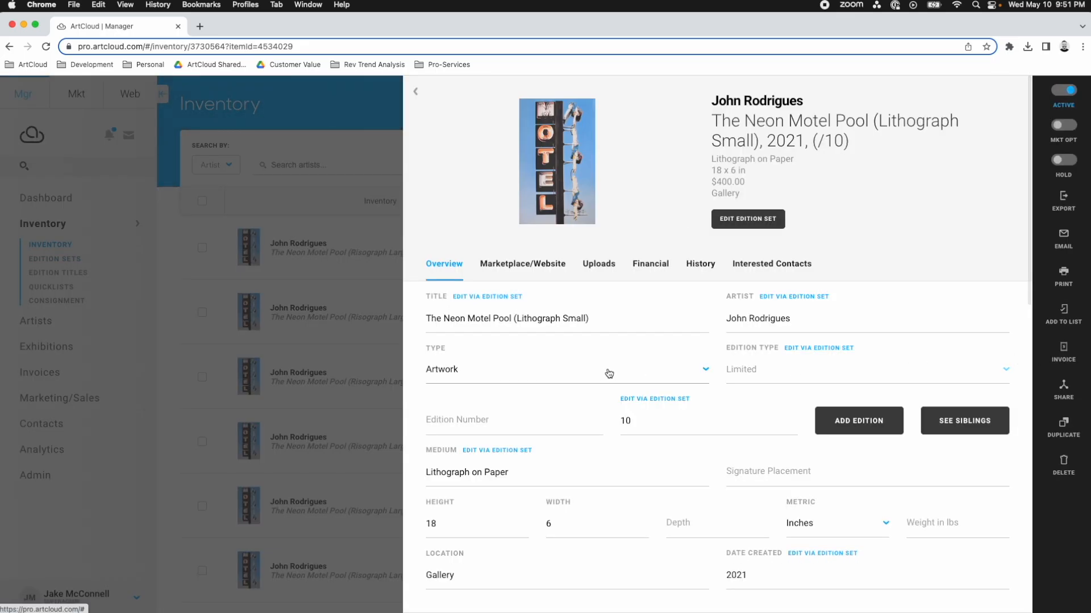
left_click(463, 421)
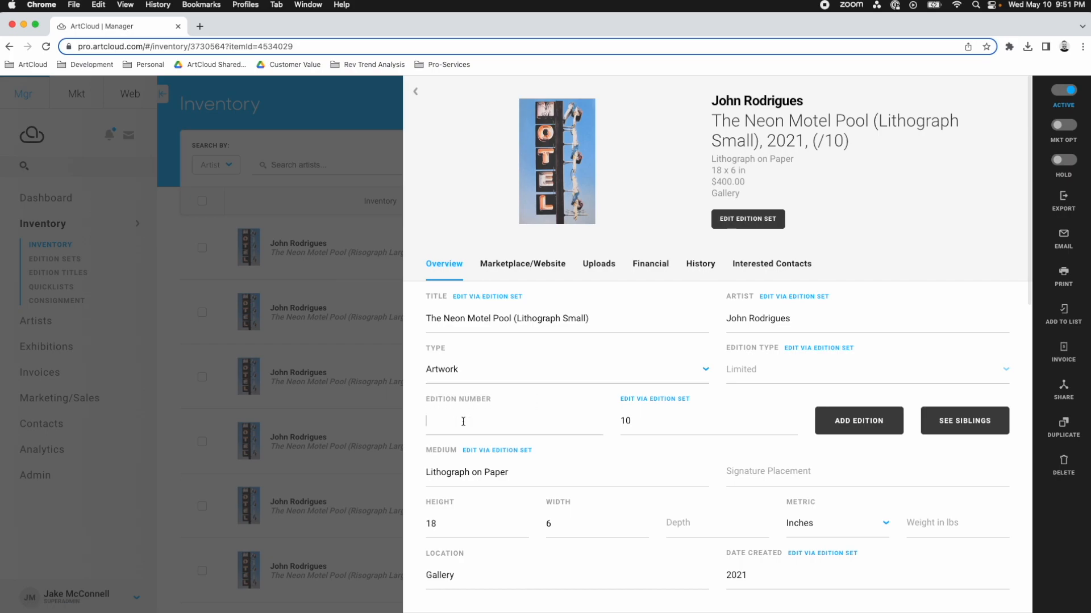
type("3")
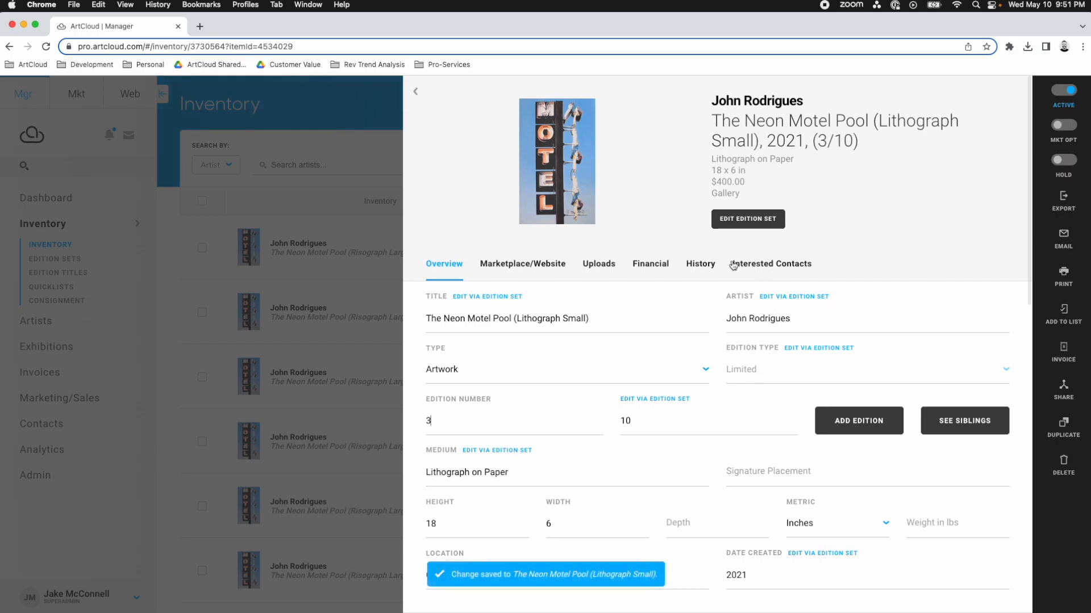
left_click(739, 222)
scroll(625, 409, "down", 5)
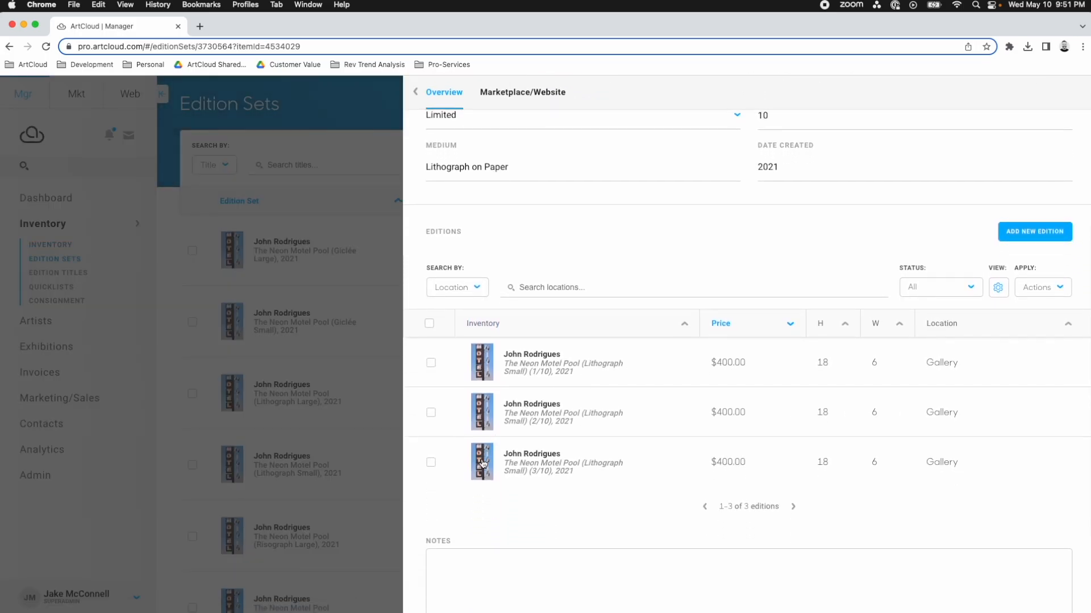